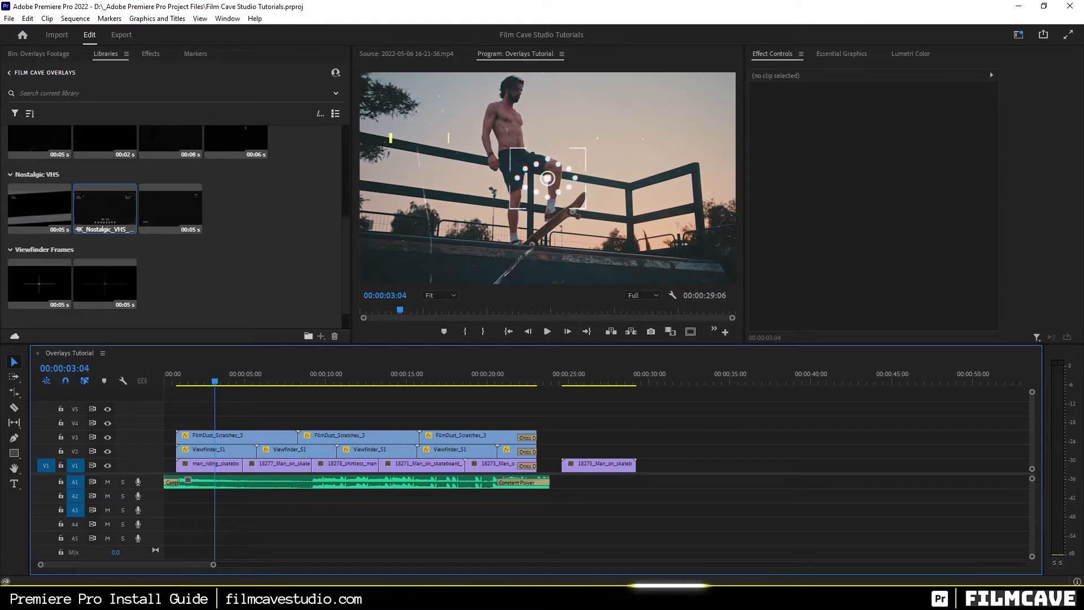
# Play back the Overlays Tutorial sequence from the start, and move the playhead to 00:00:26:17 on the final skateboard clip.
pyautogui.click(212, 382)
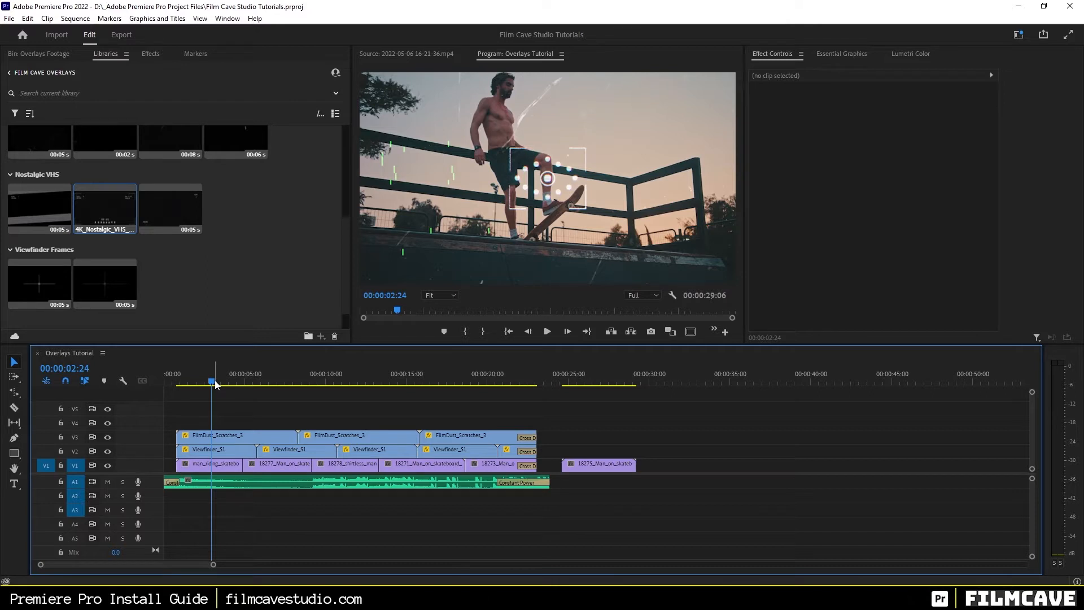
pyautogui.click(175, 383)
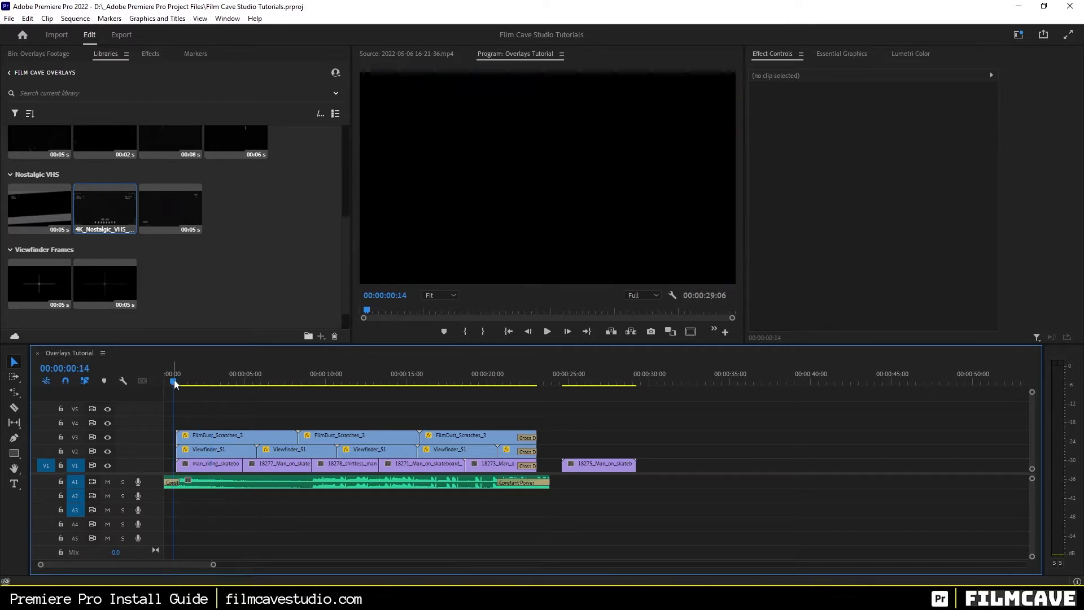
pyautogui.press('space')
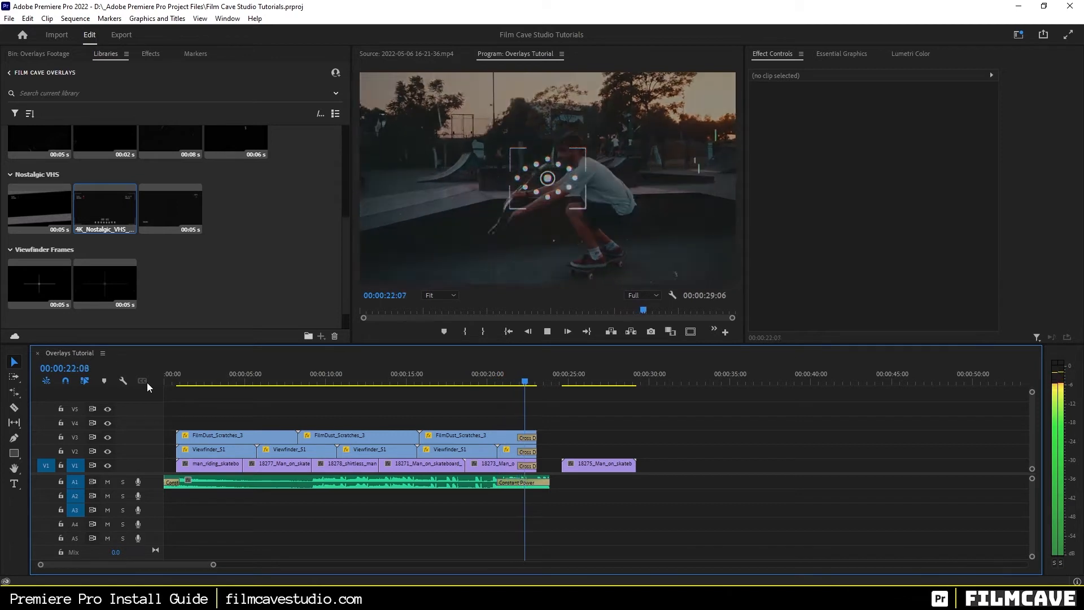
pyautogui.press('space')
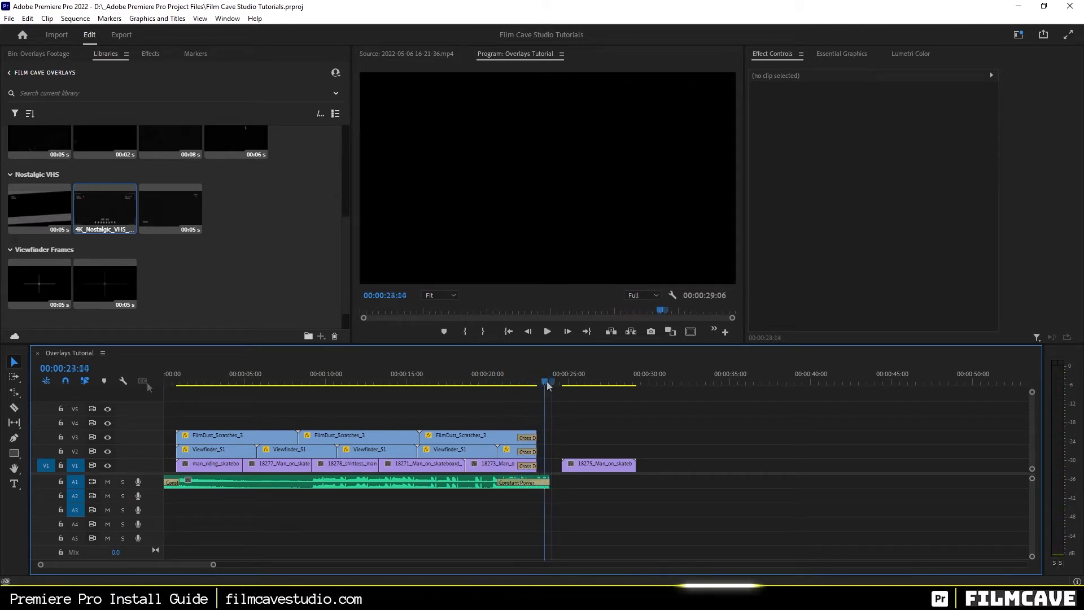
pyautogui.moveTo(547, 385); pyautogui.dragTo(595, 382)
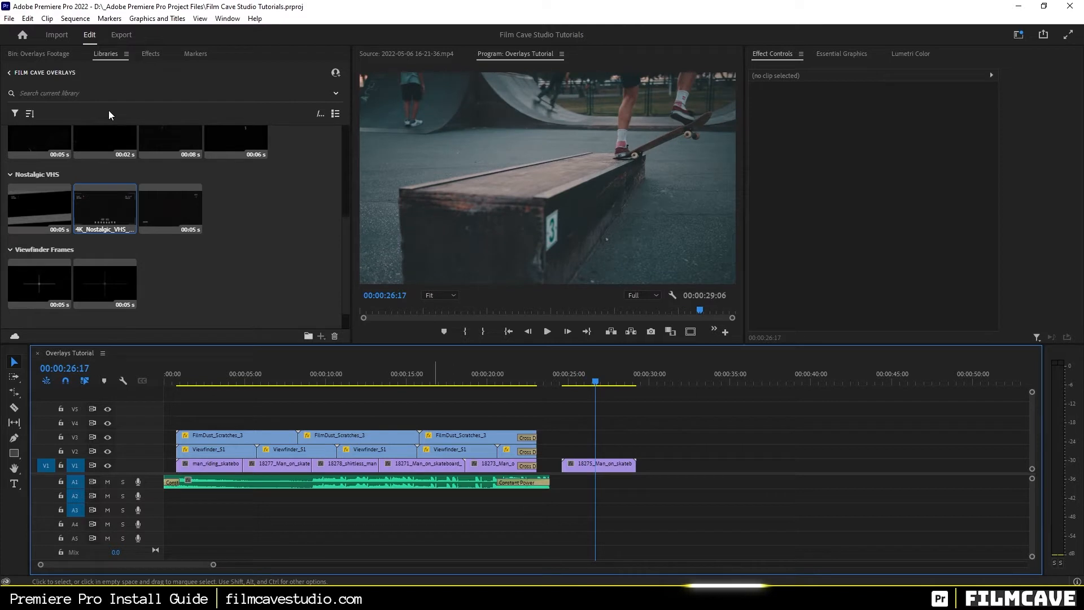
# Add the 4K_Nostalgic_VHS_11 overlay from the Nostalgic VHS group of the Film Cave Overlays library to the project.
pyautogui.click(105, 53)
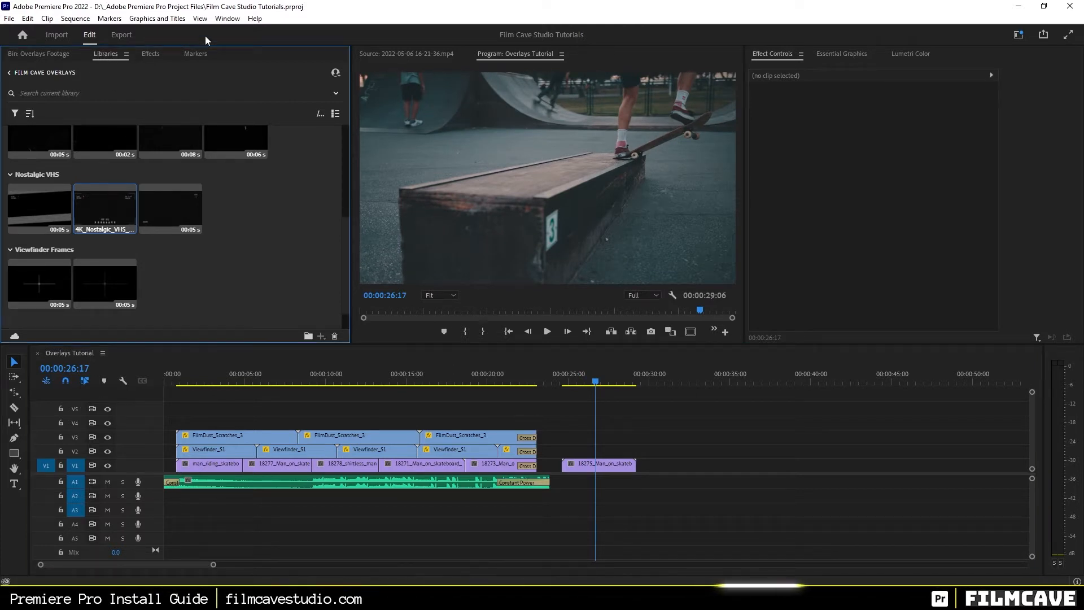
pyautogui.click(227, 19)
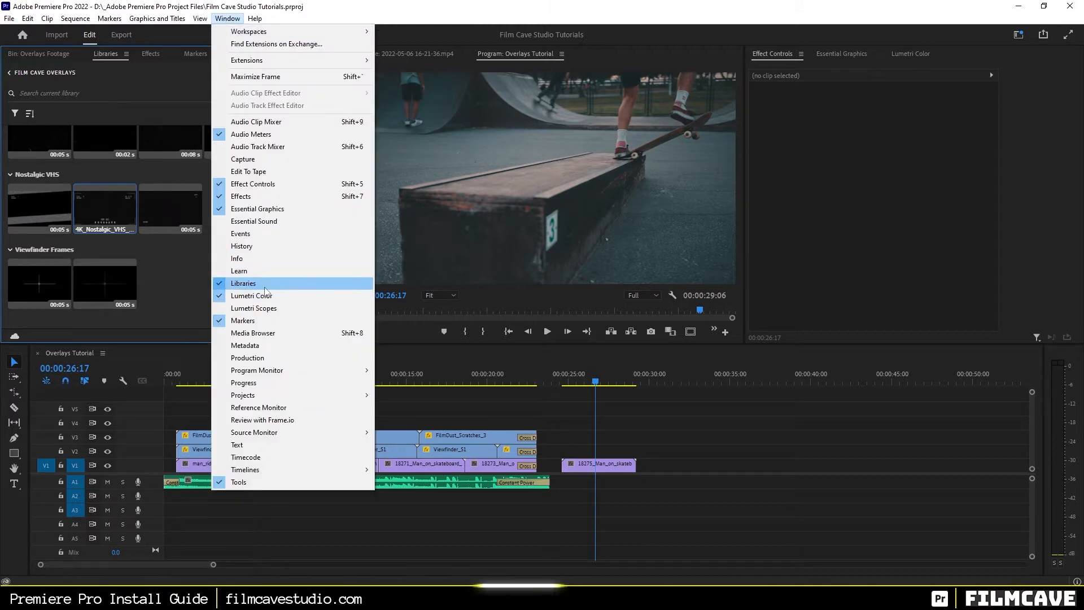
pyautogui.click(103, 61)
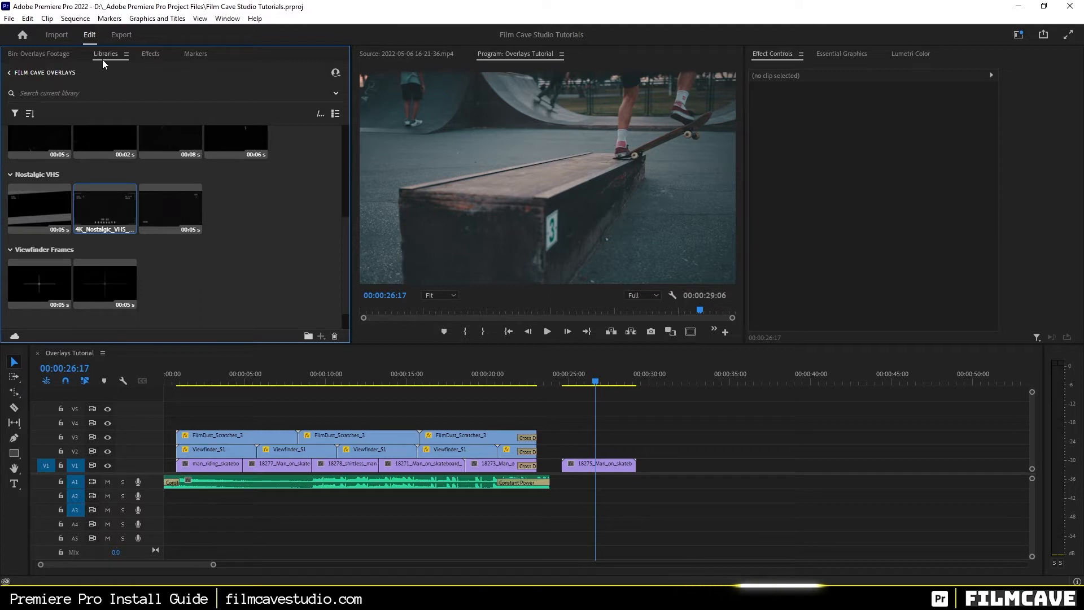
pyautogui.click(10, 72)
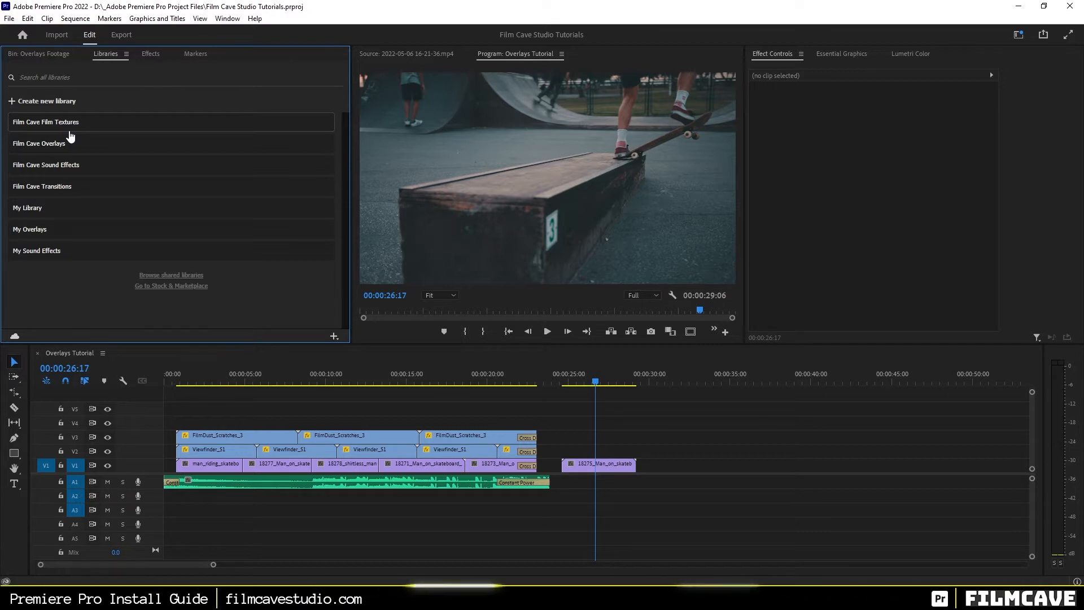
pyautogui.click(67, 143)
pyautogui.scroll(-5, 234, 225)
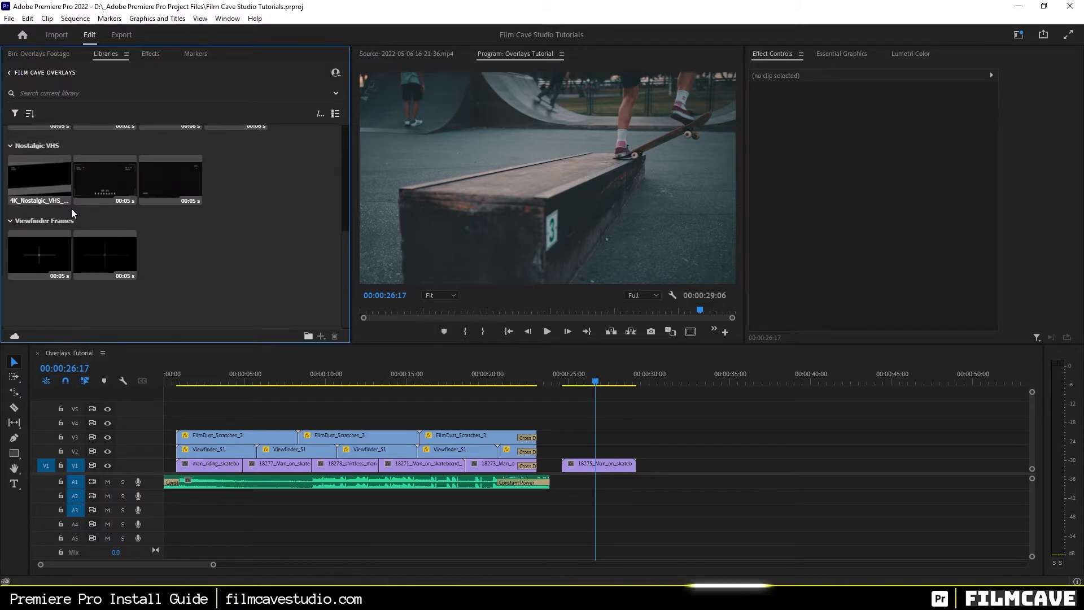
pyautogui.rightClick(98, 186)
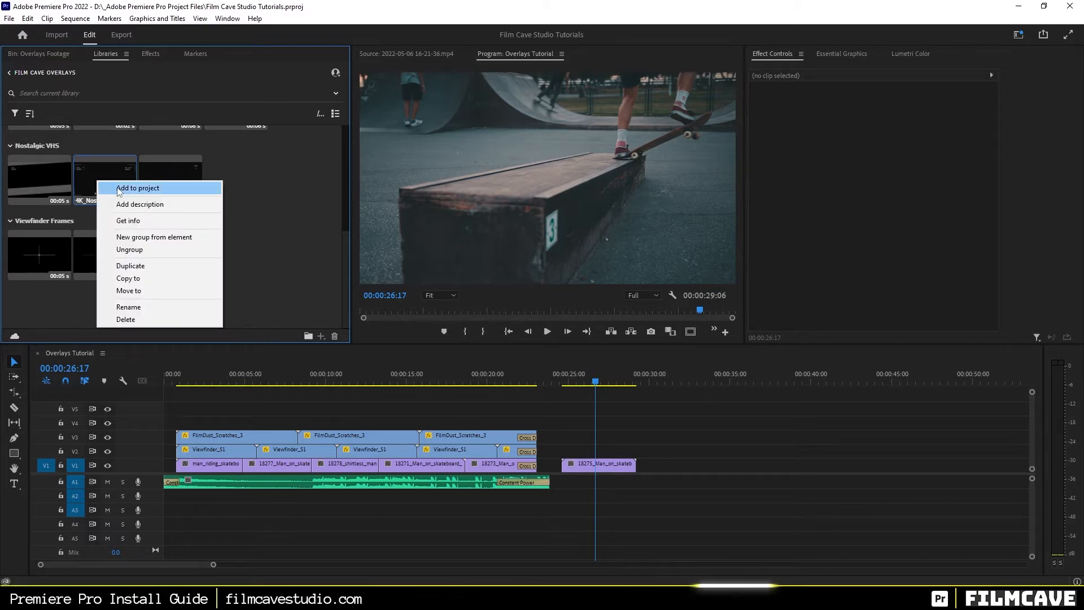
pyautogui.click(117, 188)
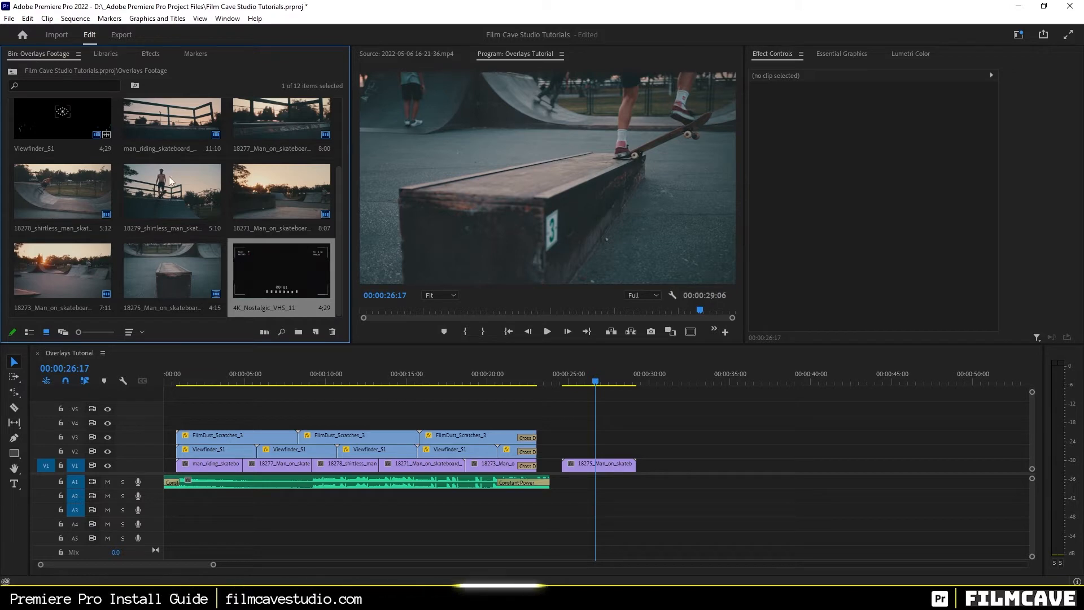
# Place the 4K_Nostalgic_VHS_11 overlay on V2 directly above the final skateboard clip, aligned with its start.
pyautogui.scroll(3, 217, 231)
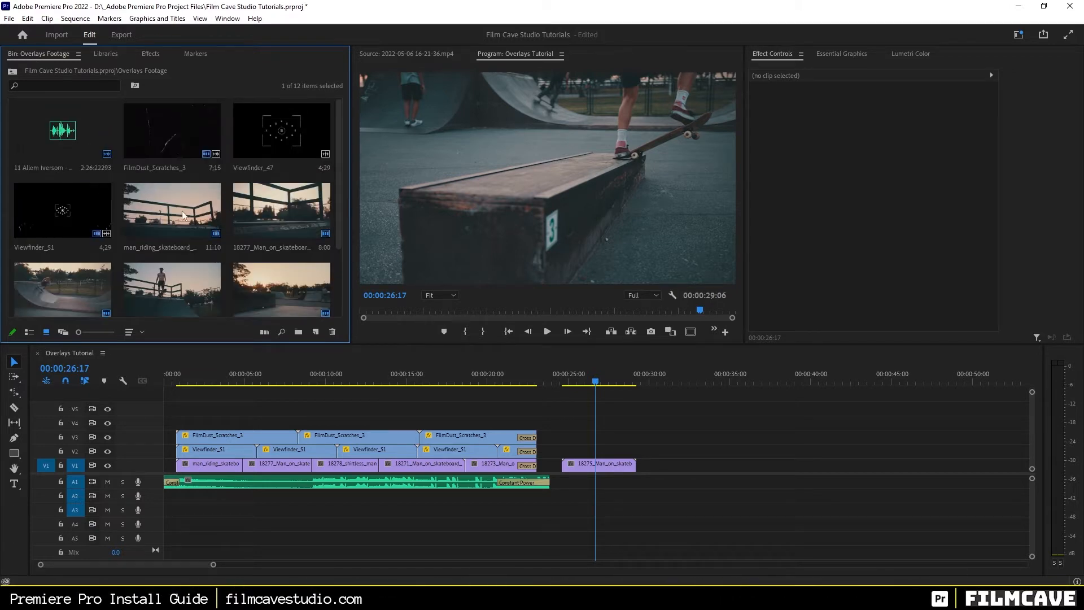
pyautogui.scroll(-3, 182, 211)
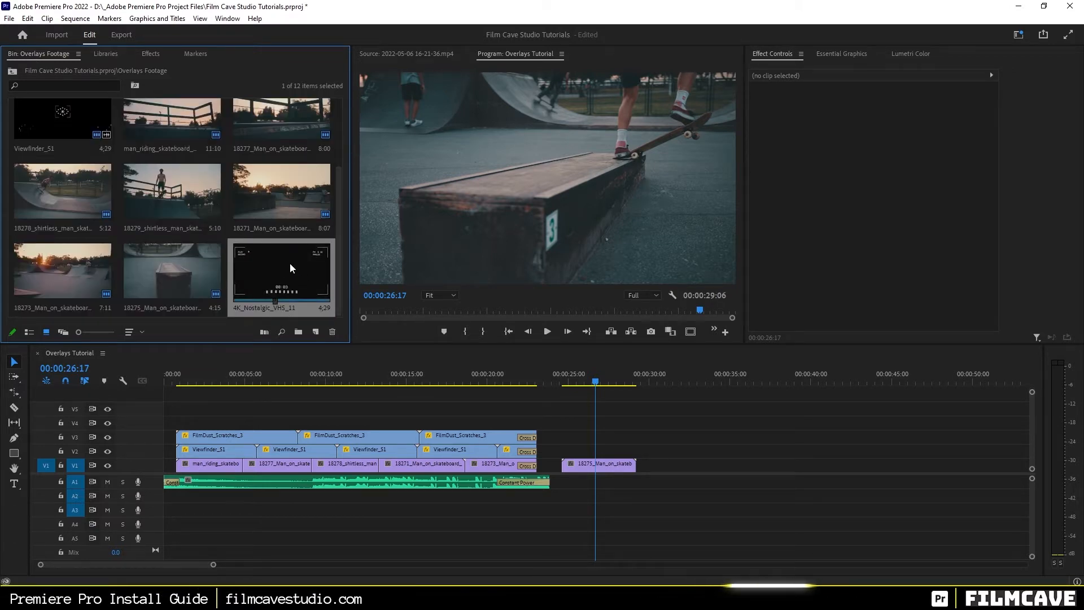
pyautogui.moveTo(266, 266); pyautogui.dragTo(564, 456)
pyautogui.moveTo(214, 565); pyautogui.dragTo(137, 566)
pyautogui.moveTo(450, 382); pyautogui.dragTo(381, 383)
# Compare the VHS overlay with the skateboard clip beneath it and scrub to 00:00:27:20.
pyautogui.click(402, 452)
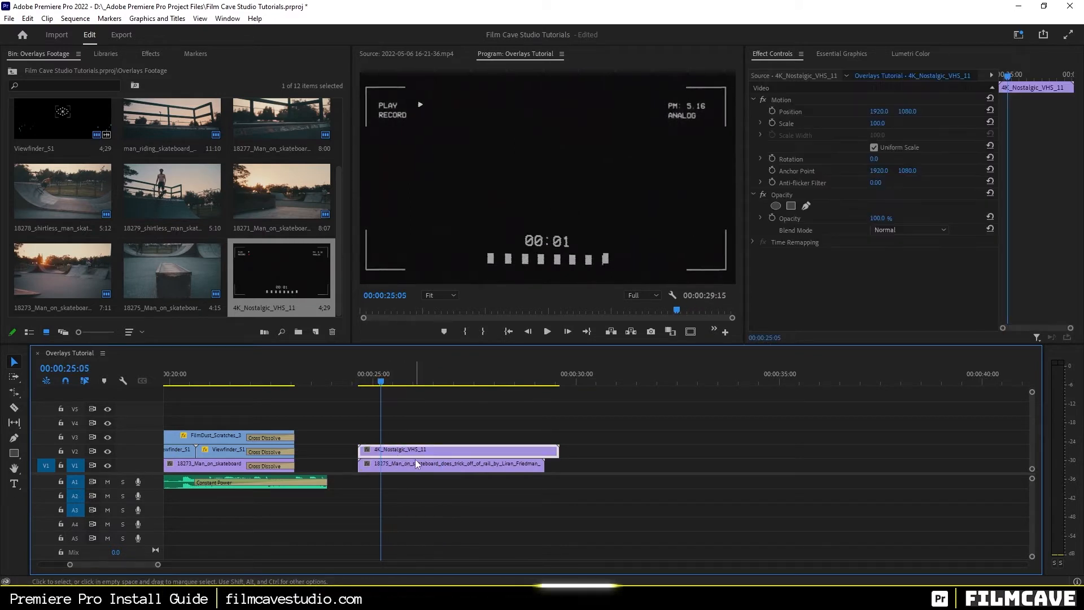
pyautogui.click(439, 465)
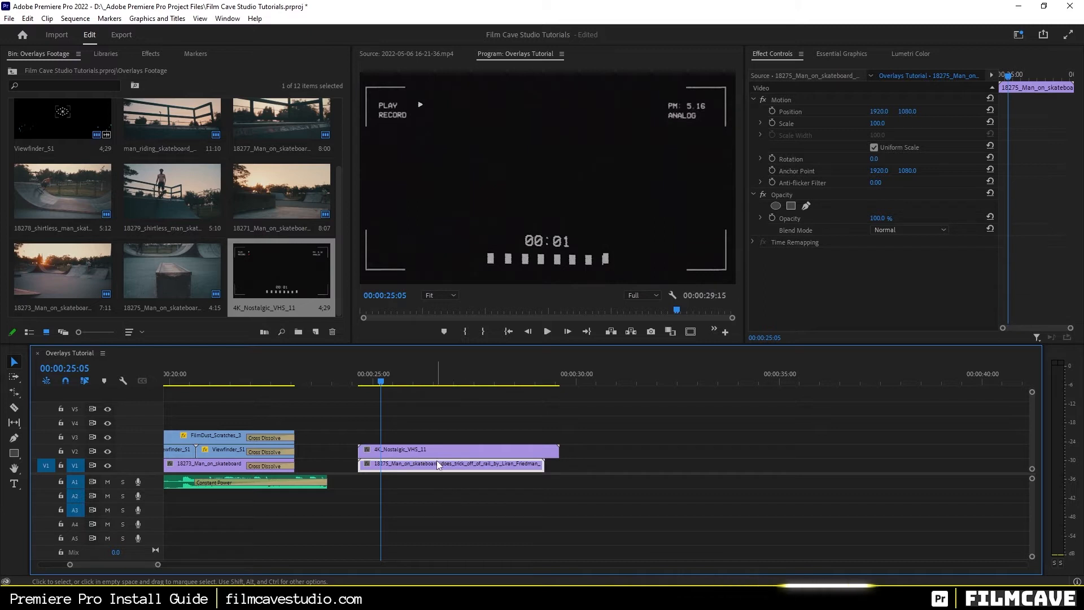
pyautogui.click(429, 454)
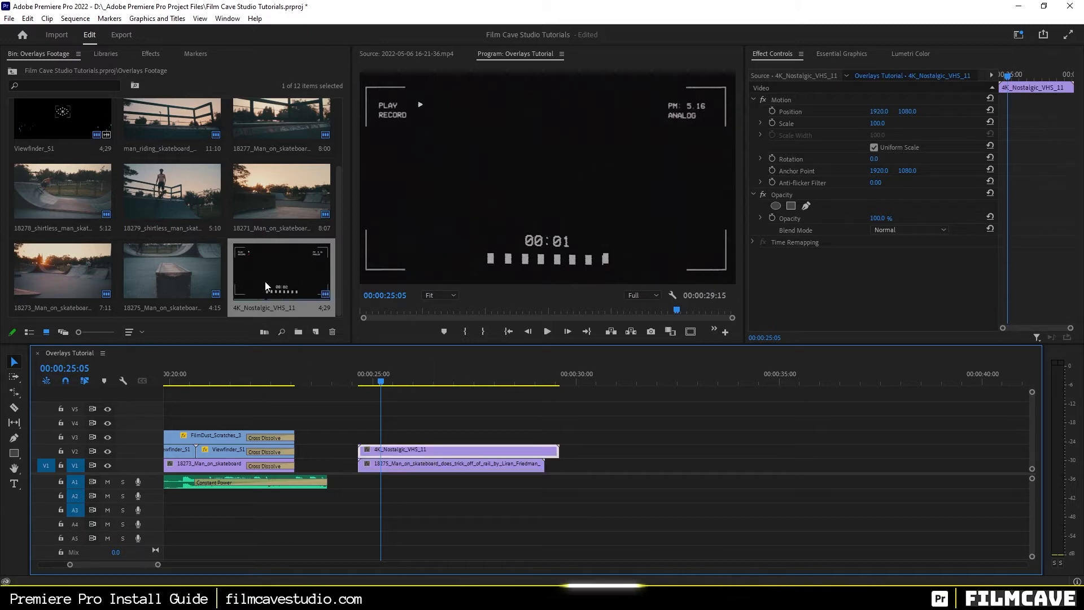
pyautogui.moveTo(381, 381); pyautogui.dragTo(487, 385)
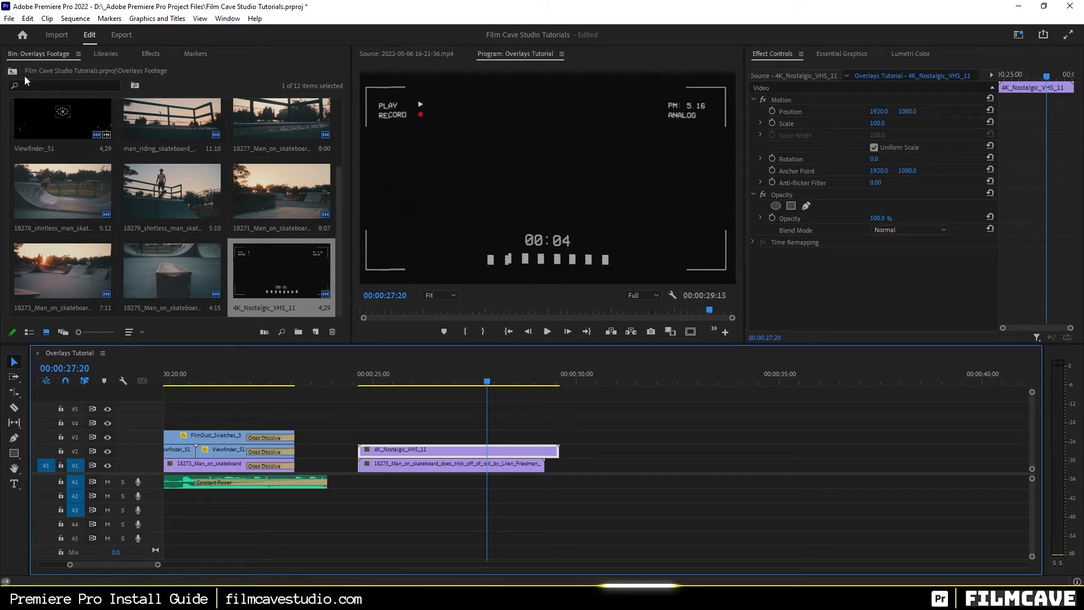
# Review the Viewfinder overlay clips on V2 in the earlier edit, including their settings and their look over the footage.
pyautogui.click(92, 56)
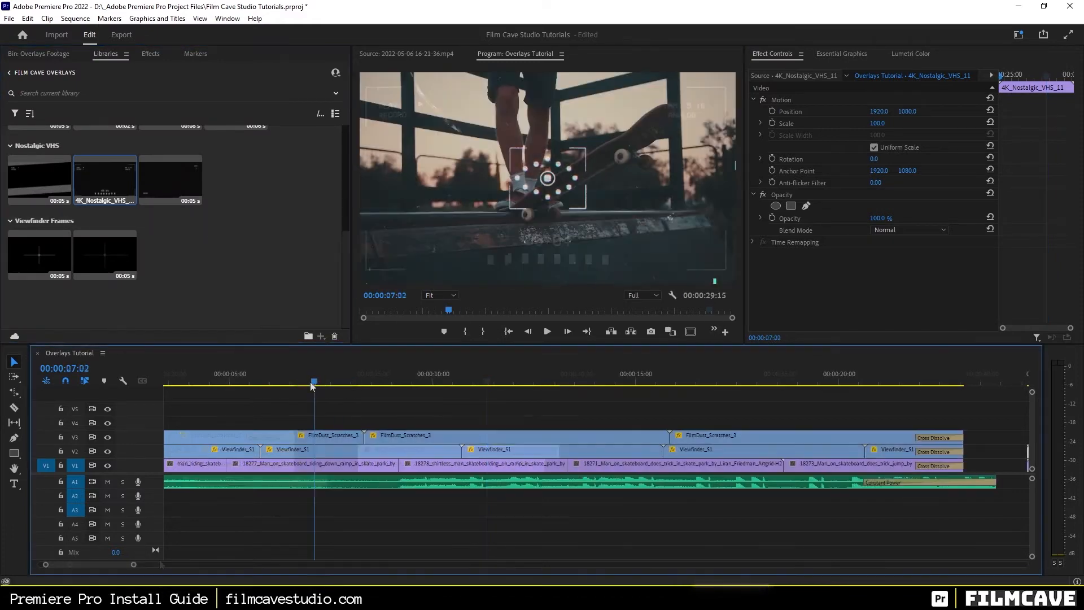
pyautogui.moveTo(313, 384); pyautogui.dragTo(293, 384)
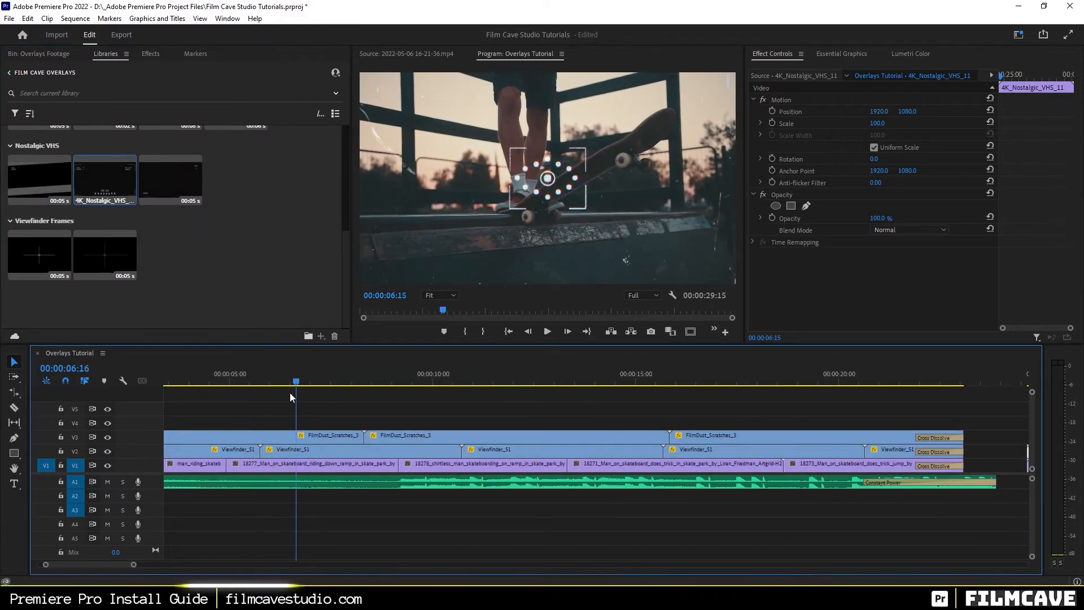
pyautogui.click(293, 450)
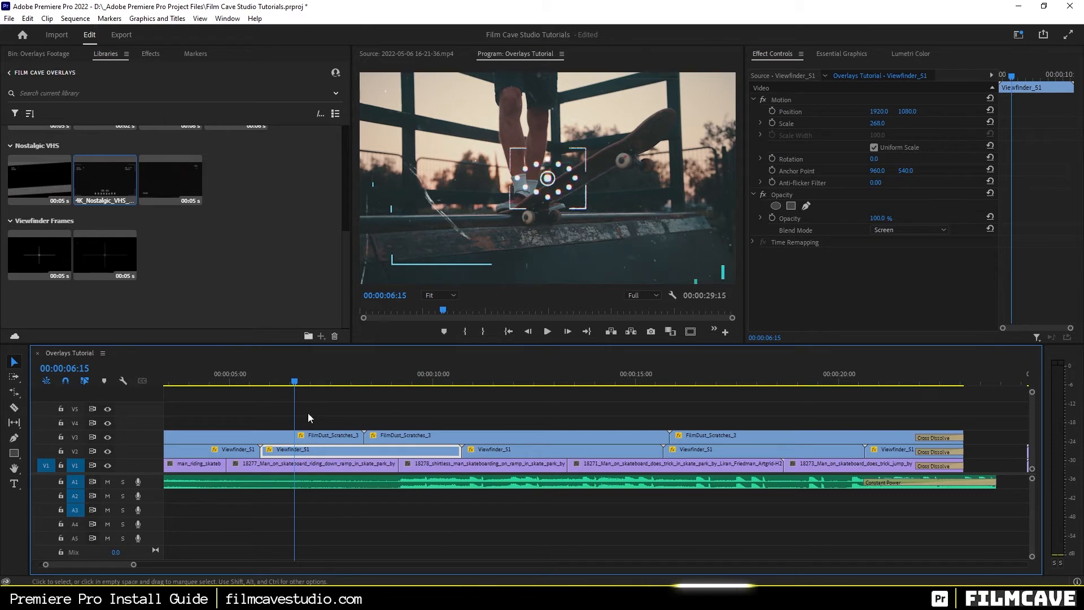
pyautogui.moveTo(294, 382); pyautogui.dragTo(531, 389)
pyautogui.click(539, 449)
pyautogui.click(694, 452)
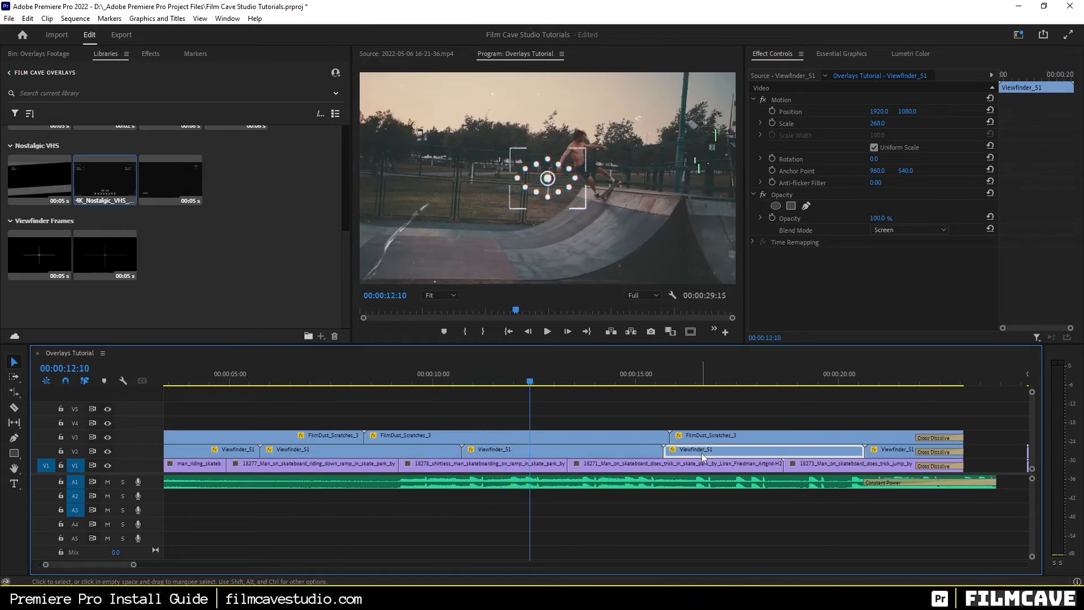
pyautogui.click(511, 453)
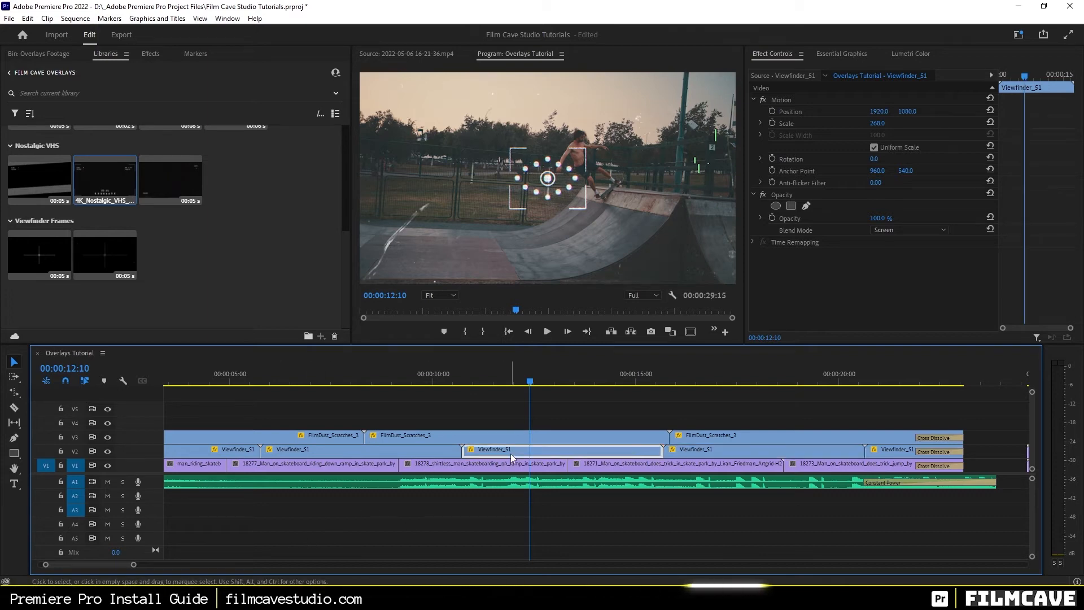
# Change the label colour of the 4K_Nostalgic_VHS_11 clip on V2 to Cerulean.
pyautogui.moveTo(107, 565); pyautogui.dragTo(130, 565)
pyautogui.click(449, 383)
pyautogui.click(449, 452)
pyautogui.rightClick(449, 450)
pyautogui.moveTo(606, 351)
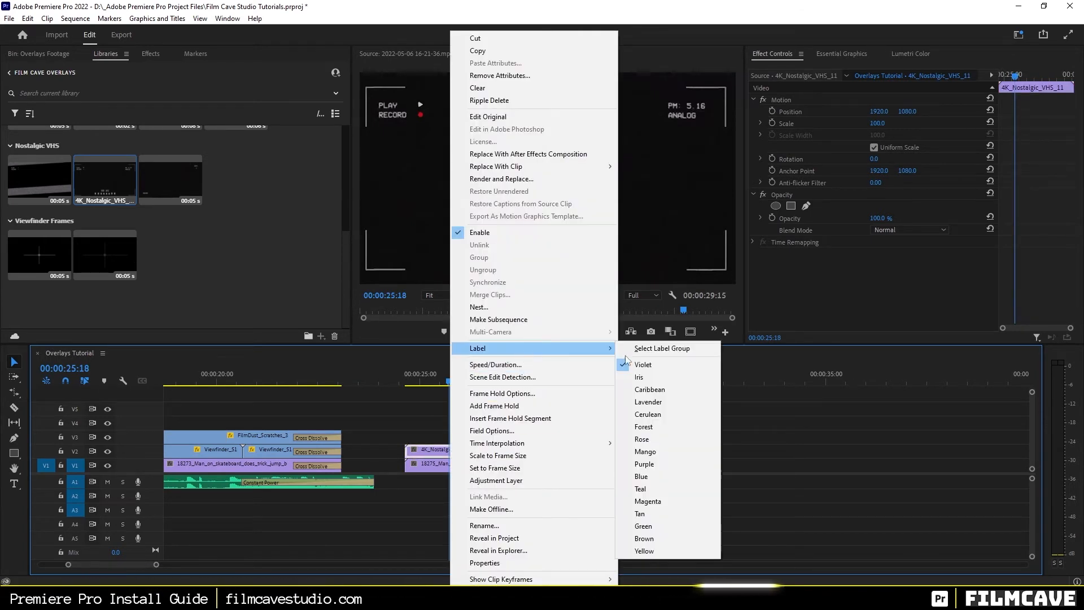
pyautogui.click(655, 415)
pyautogui.click(460, 424)
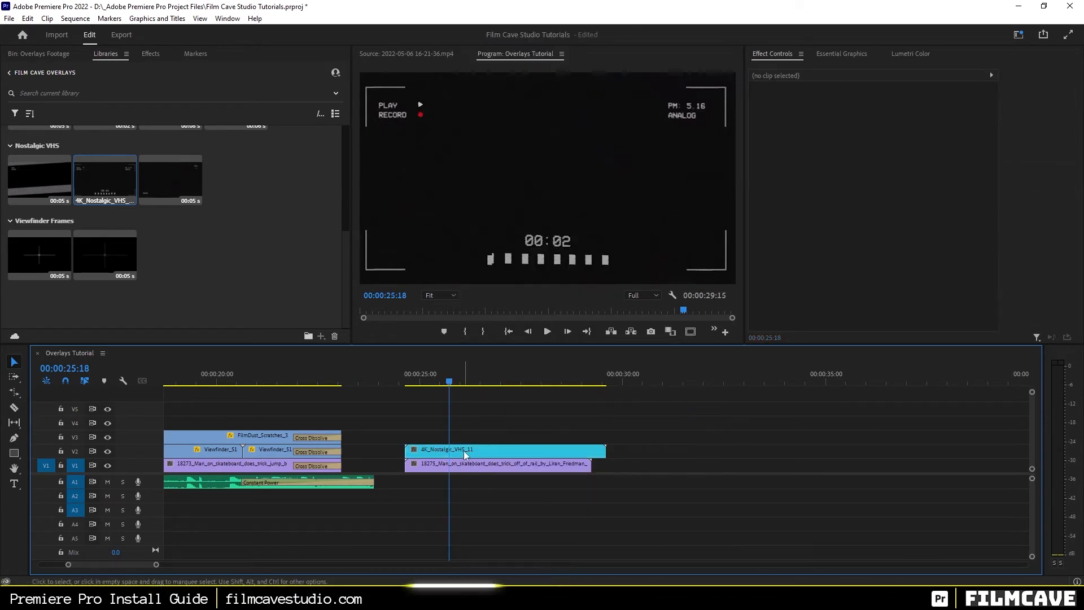
# Set the opacity blend mode of the 4K_Nostalgic_VHS_11 overlay clip to Screen.
pyautogui.click(457, 450)
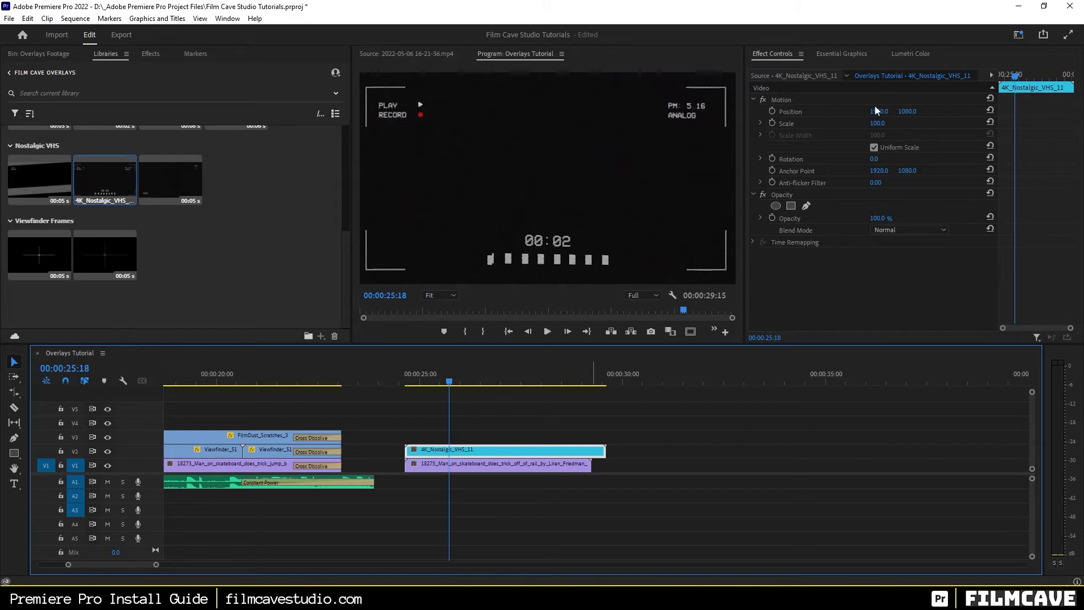
pyautogui.click(780, 198)
pyautogui.click(753, 194)
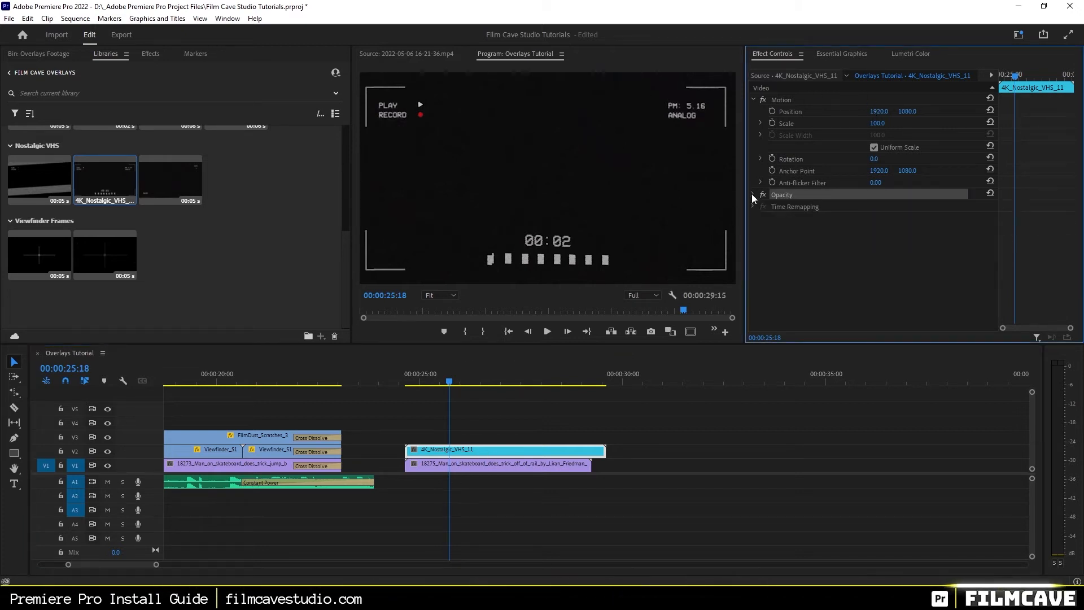
pyautogui.click(752, 195)
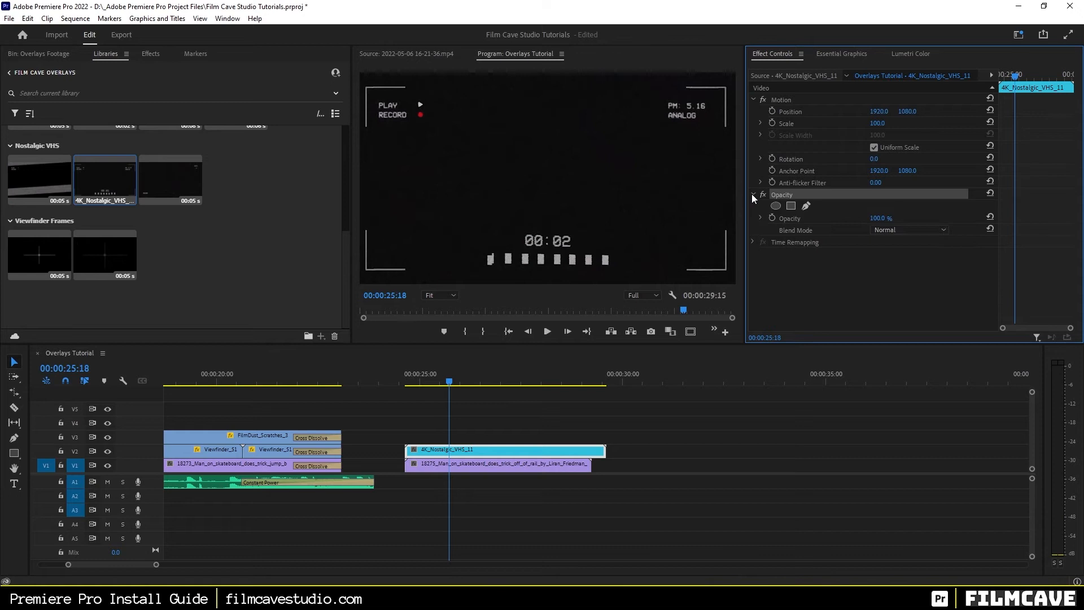
pyautogui.click(787, 231)
pyautogui.click(906, 228)
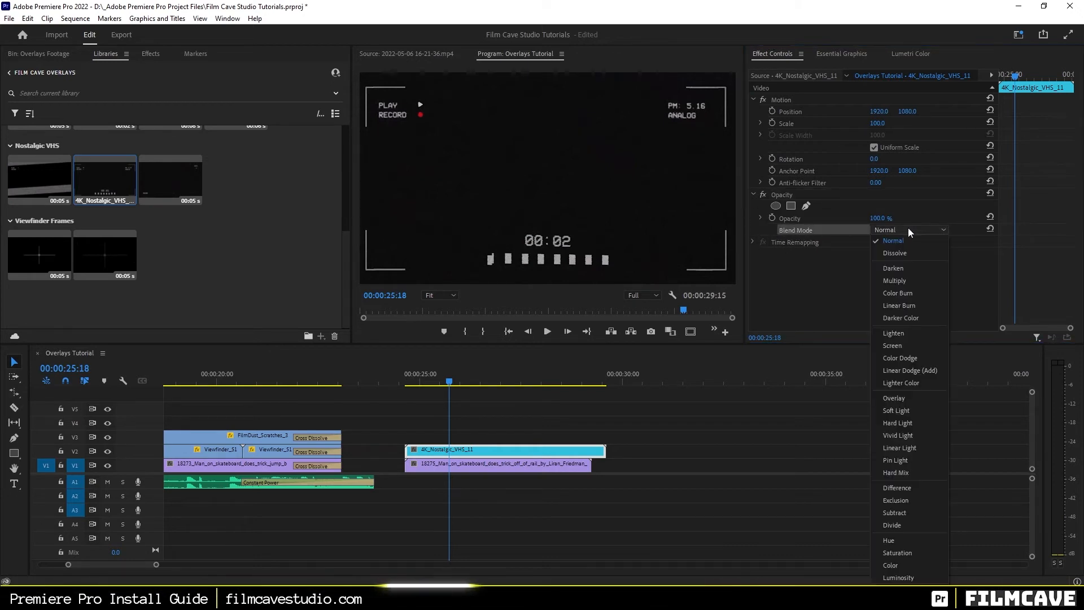
pyautogui.click(896, 347)
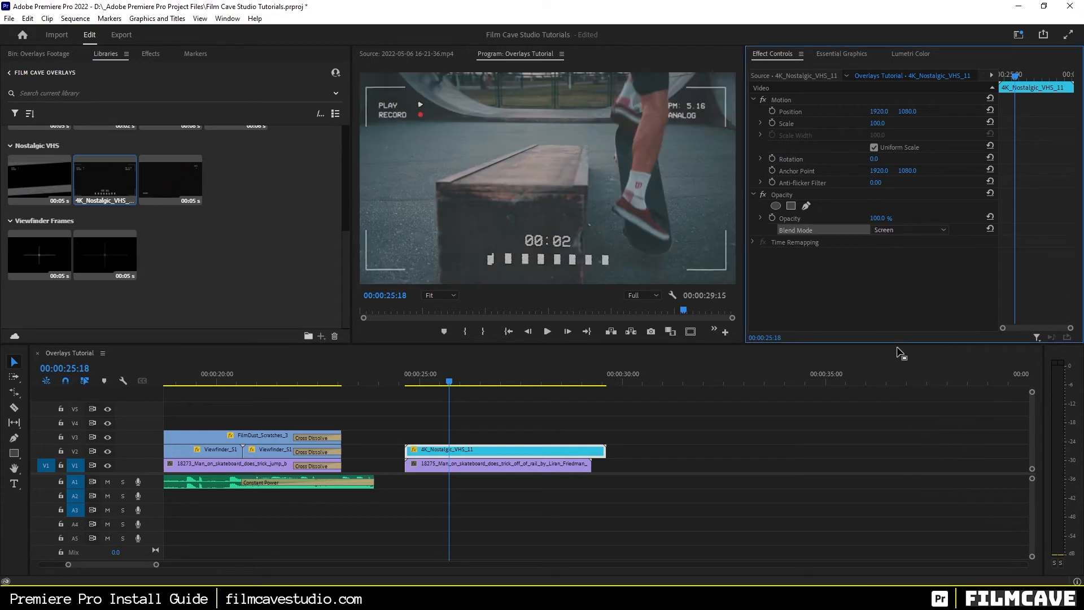
pyautogui.click(901, 232)
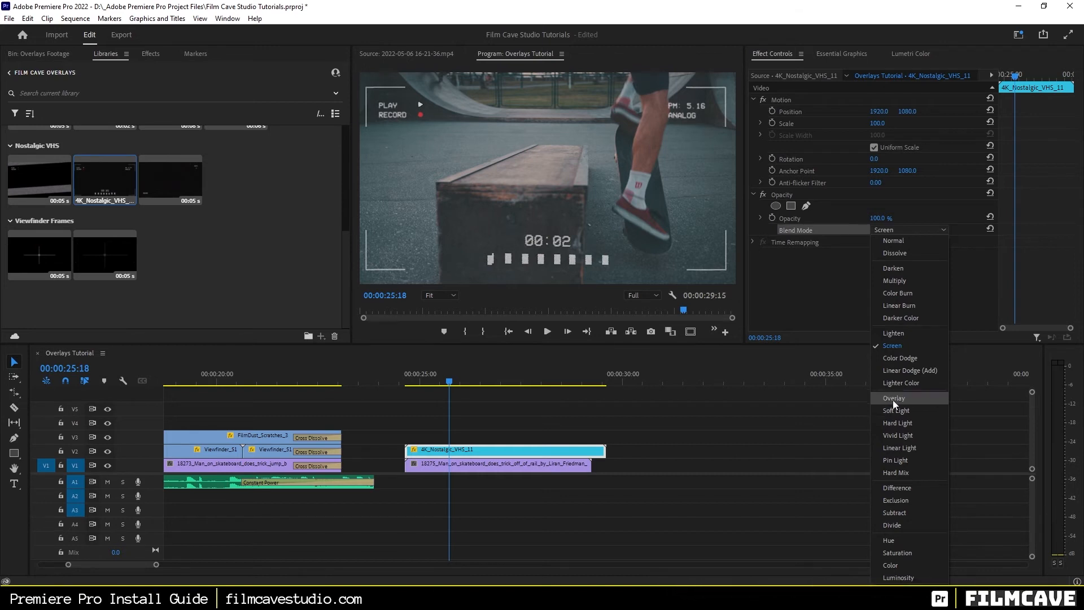
pyautogui.click(902, 345)
# Play back the blended VHS overlay from near its start, and return the playhead to 00:00:25:18.
pyautogui.click(430, 383)
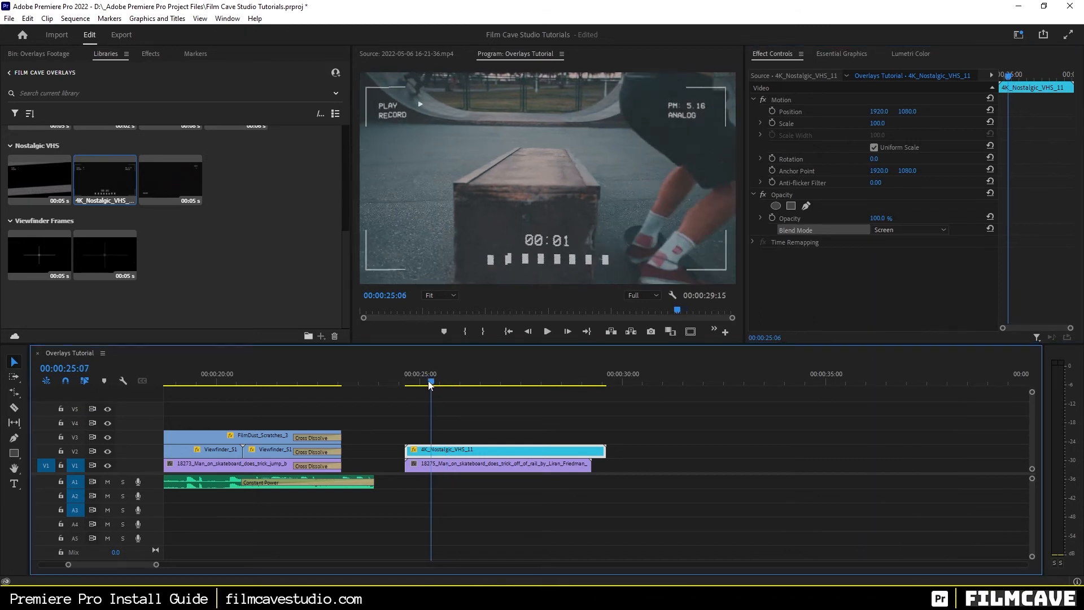
pyautogui.moveTo(430, 384); pyautogui.dragTo(416, 384)
pyautogui.press('space')
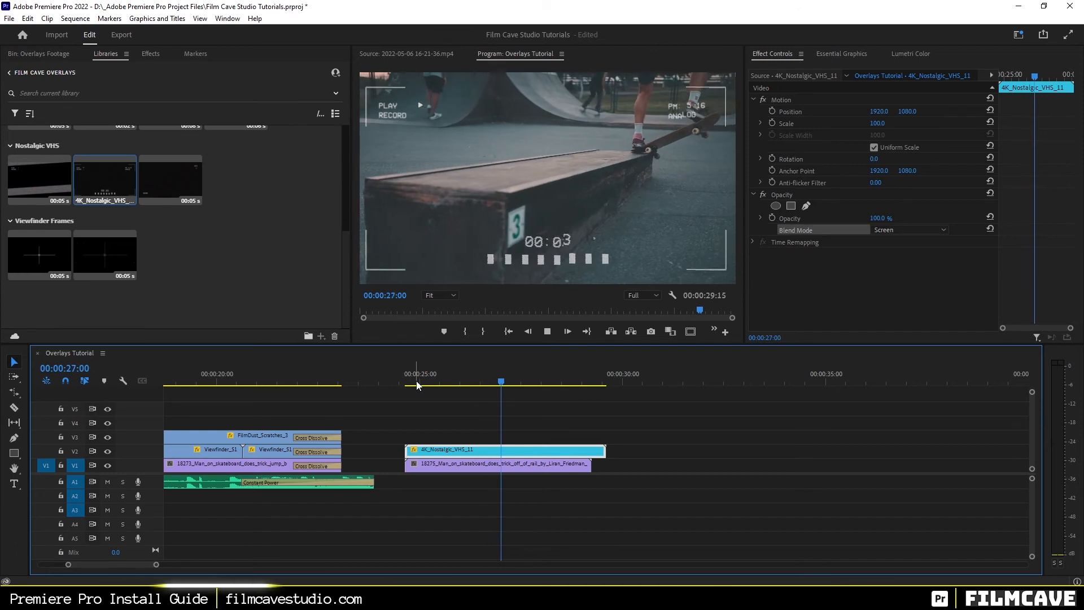
pyautogui.press('space')
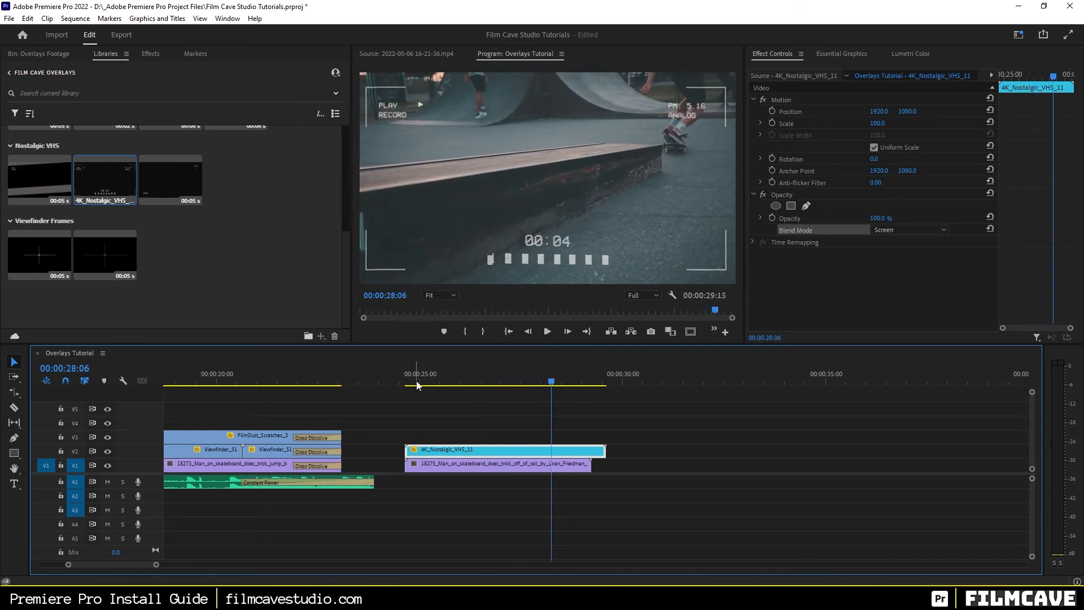
pyautogui.moveTo(439, 386)
pyautogui.mouseDown()
pyautogui.moveTo(409, 387)
pyautogui.moveTo(450, 386)
pyautogui.mouseUp()
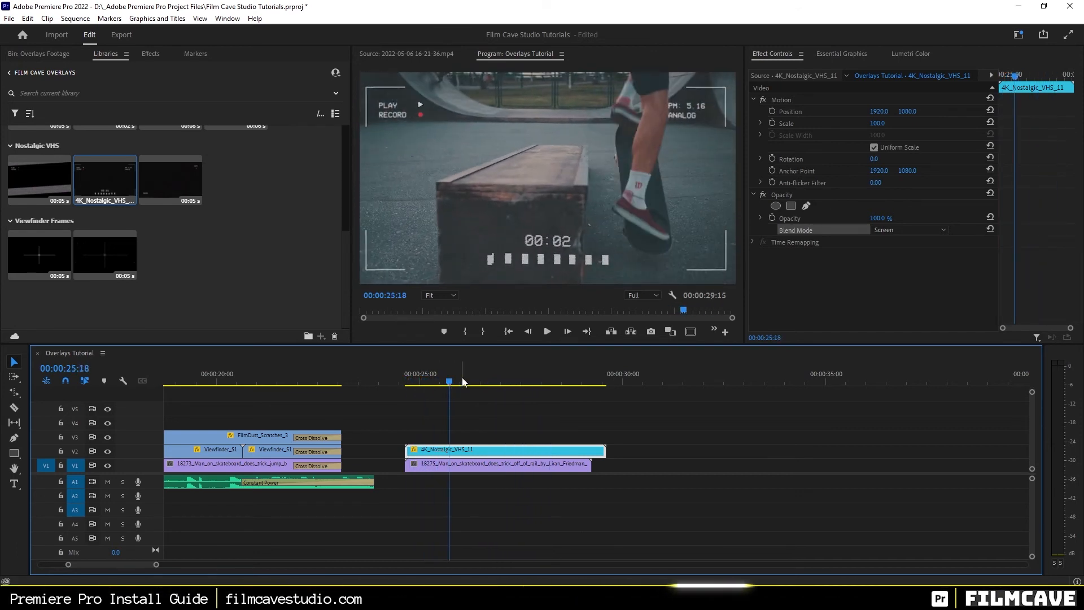
# Add the 4K_Nostalgic_VHS_04 overlay from the Nostalgic VHS group of the library to the project.
pyautogui.scroll(2, 345, 266)
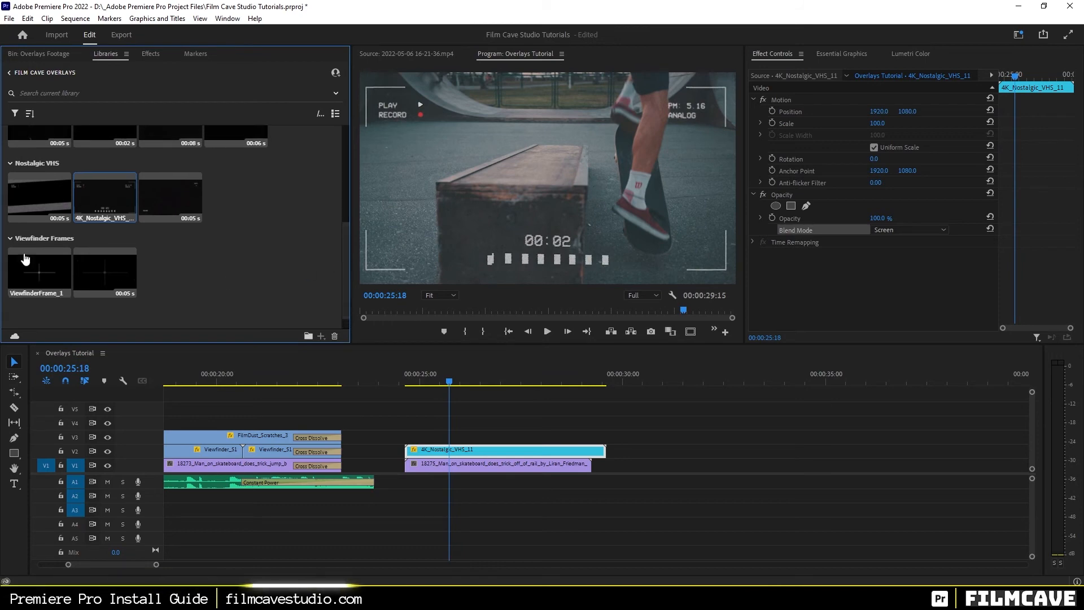
pyautogui.click(48, 197)
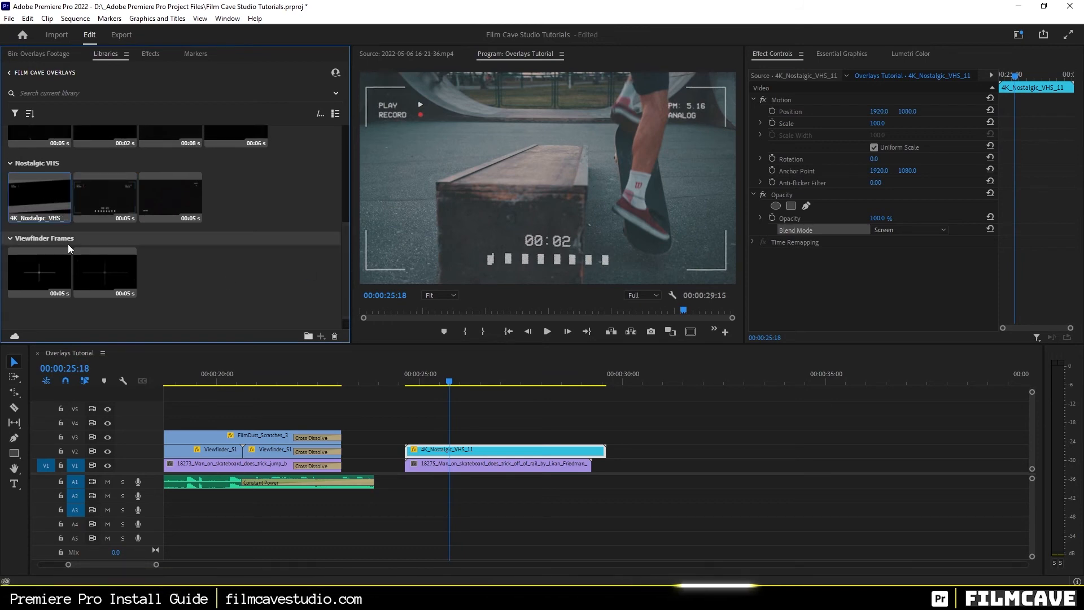
pyautogui.rightClick(34, 204)
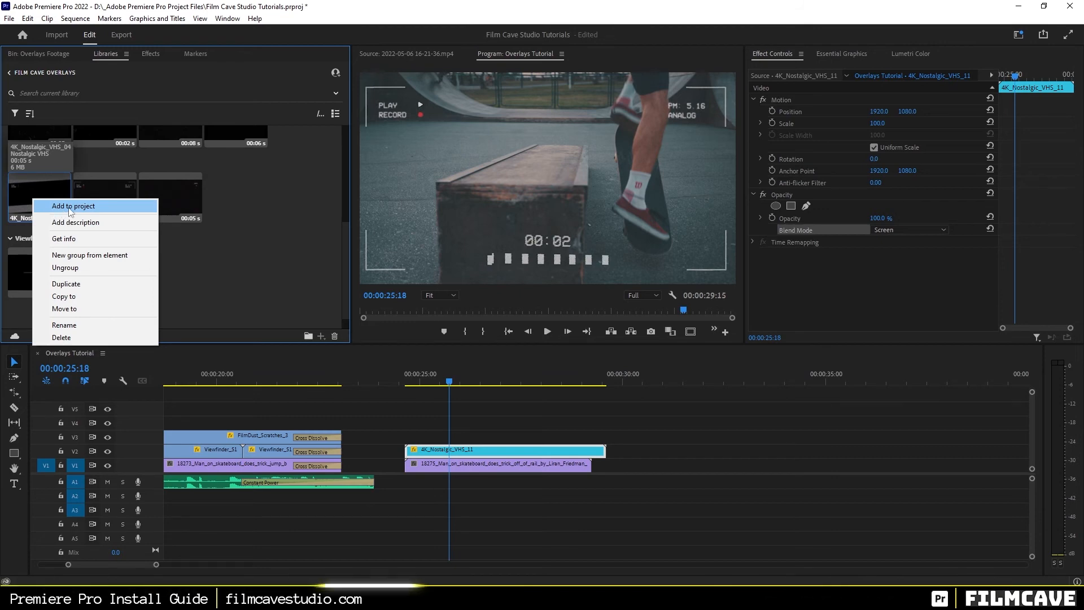
pyautogui.click(70, 207)
# Preview 4K_Nostalgic_VHS_04 from the Overlays Footage bin and place it on V3, aligned with the start of the VHS_11 overlay.
pyautogui.click(40, 56)
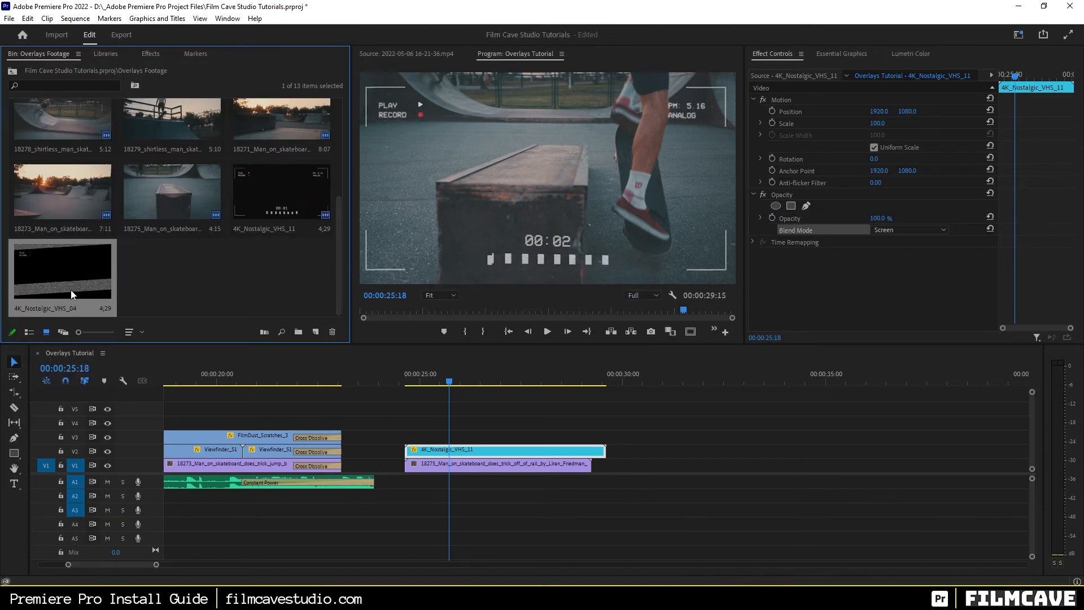
pyautogui.doubleClick(56, 271)
pyautogui.moveTo(77, 290); pyautogui.dragTo(409, 440)
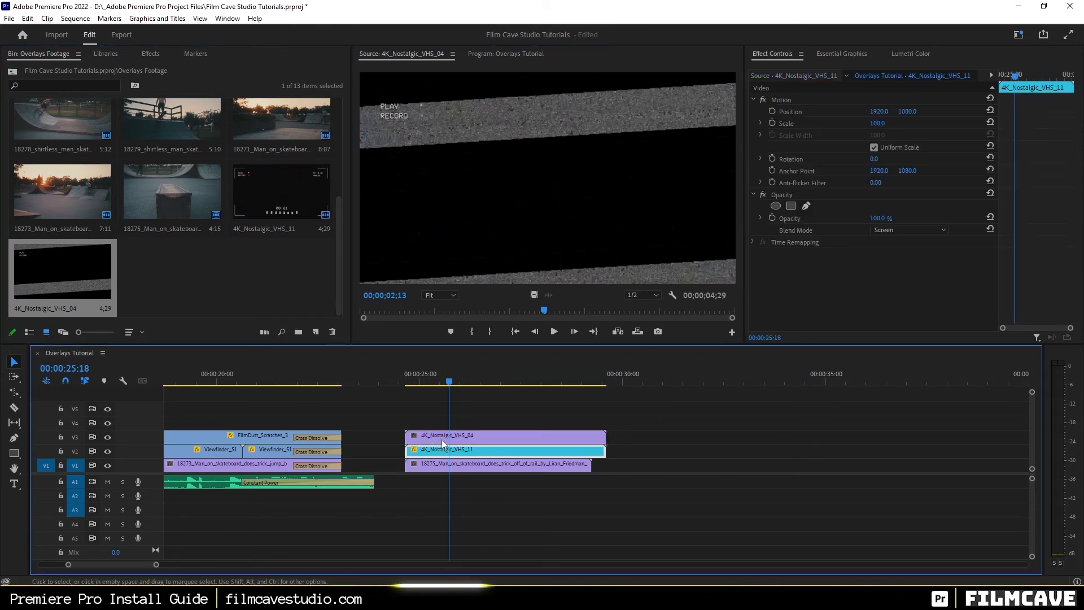
# Change the label colour of the 4K_Nostalgic_VHS_04 clip on V3 to Rose.
pyautogui.rightClick(442, 437)
pyautogui.moveTo(496, 353)
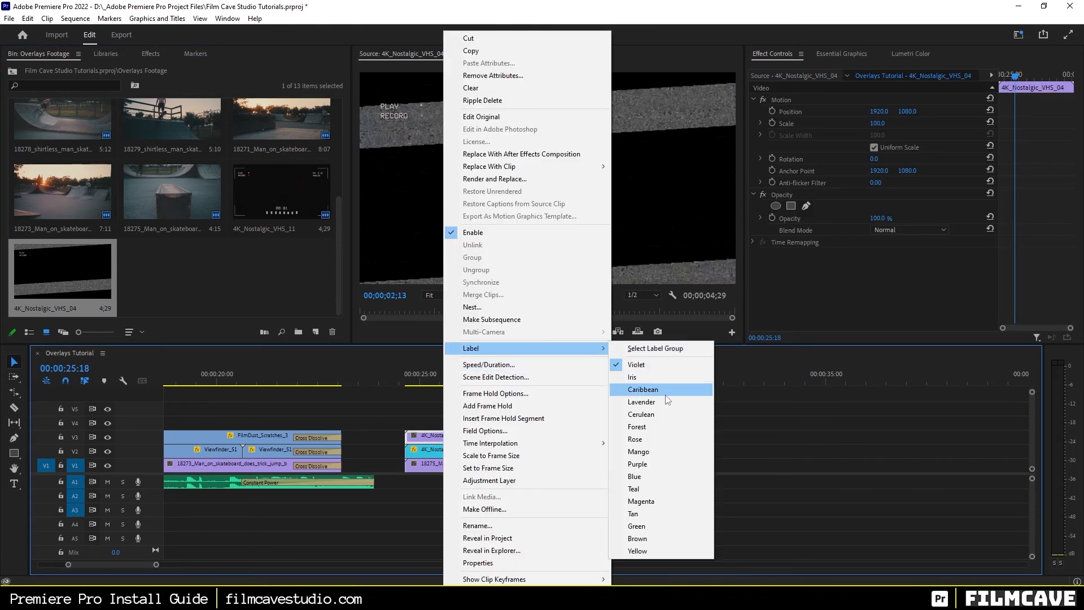
pyautogui.click(656, 441)
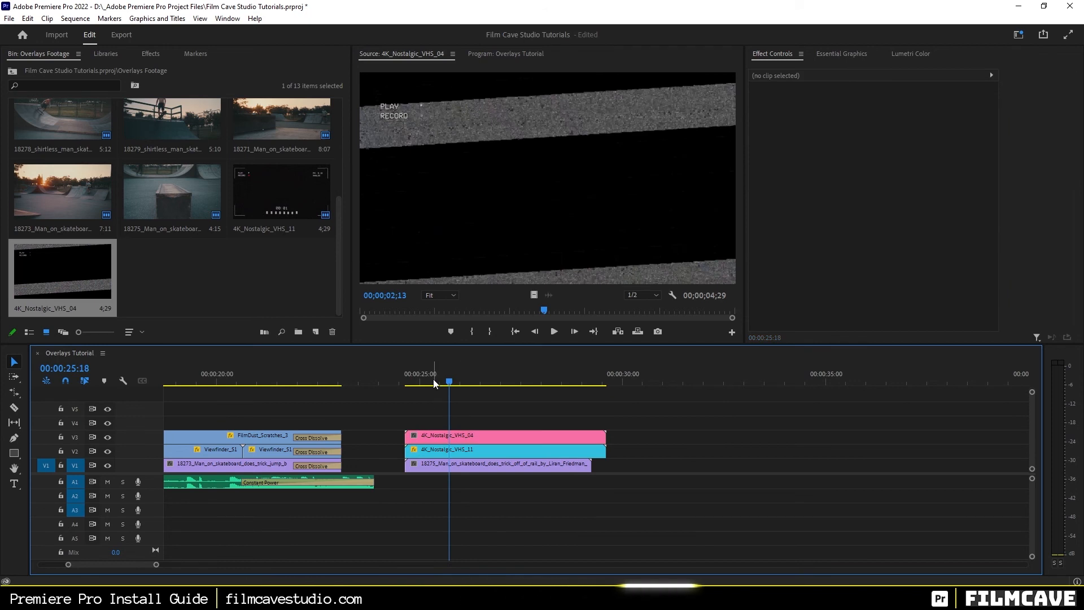
# Set the opacity blend mode of the 4K_Nostalgic_VHS_04 clip on V3 to Screen.
pyautogui.click(471, 439)
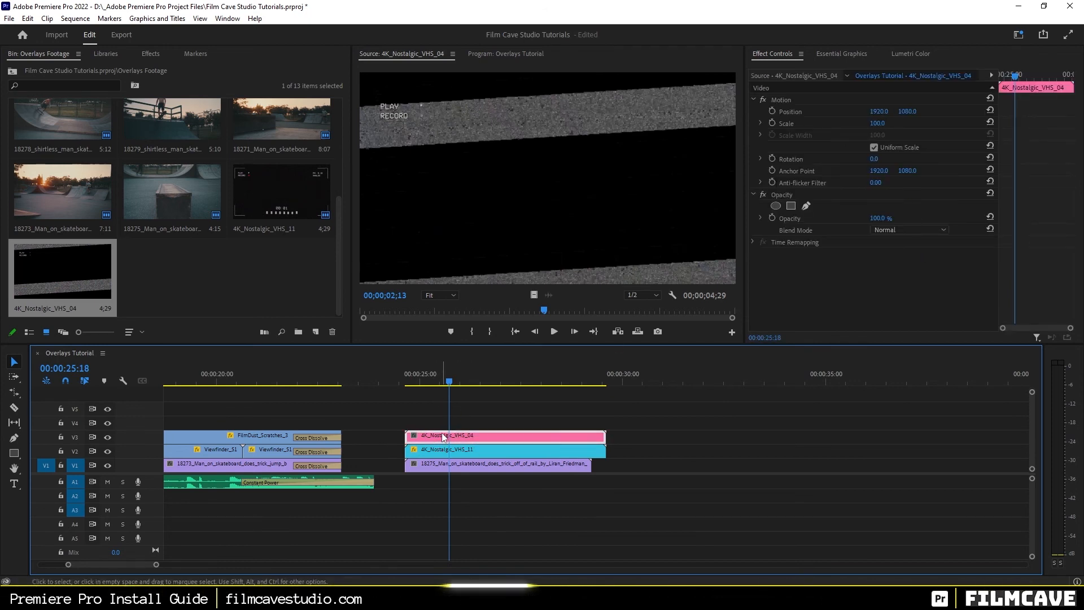
pyautogui.click(894, 228)
pyautogui.click(894, 344)
# Save the project and scrub through the stacked VHS overlays to 00:00:28:00.
pyautogui.hotkey('ctrl', 's')
pyautogui.moveTo(446, 381); pyautogui.dragTo(543, 383)
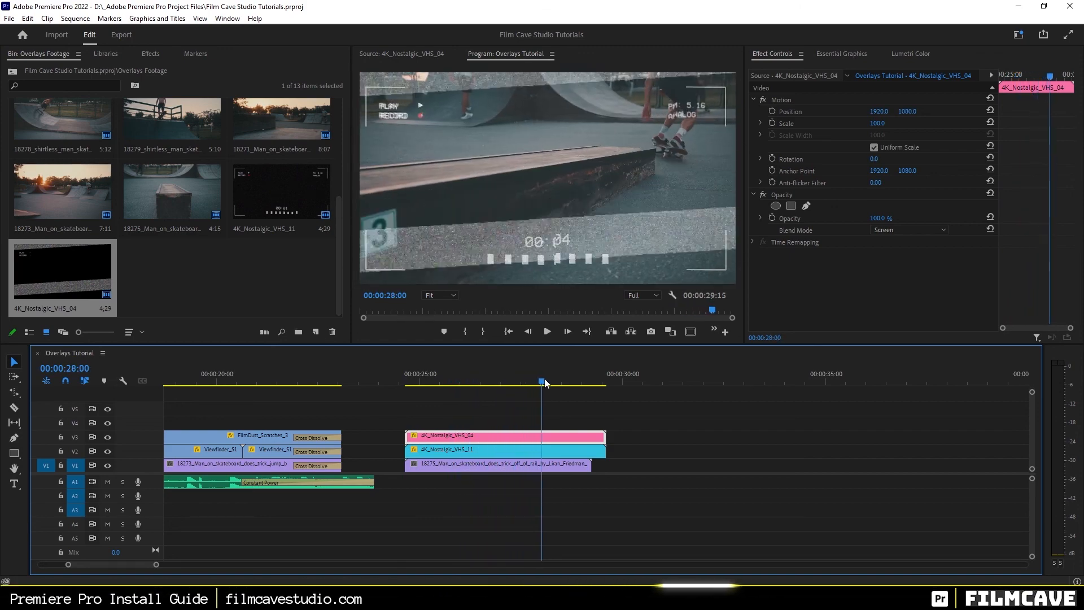